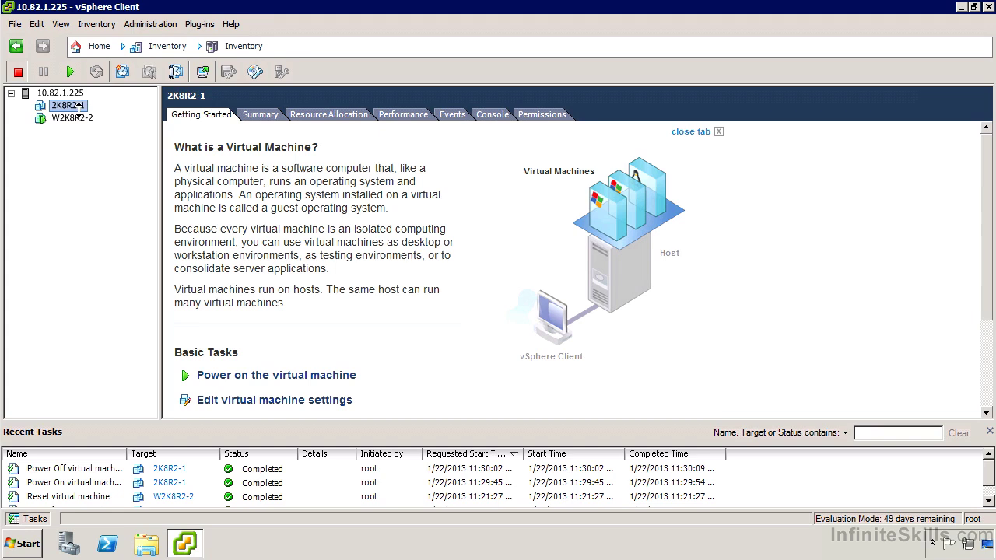
# Step: Rename the virtual machine 2K8R2-1 to W2K8R2-1 in the host's inventory
pyautogui.rightClick(78, 108)
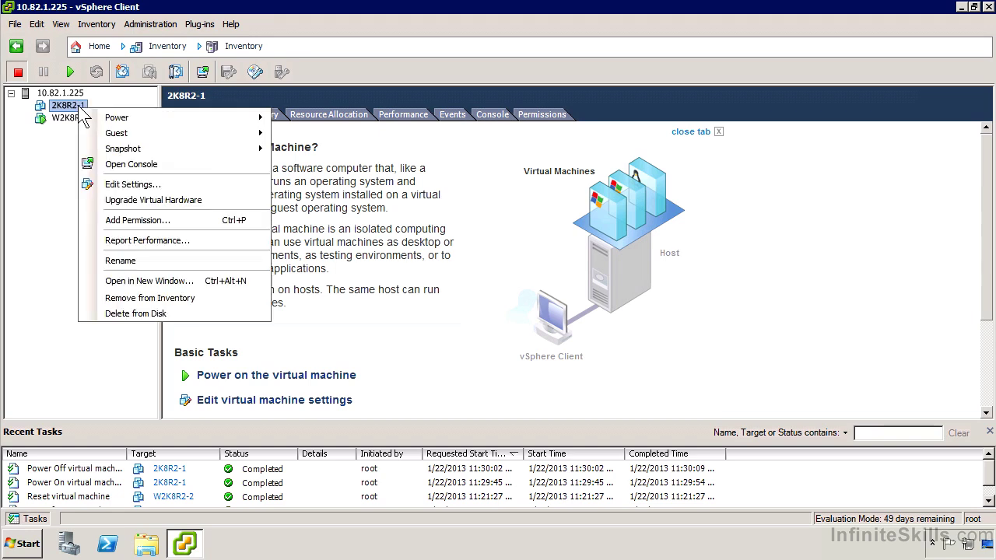
pyautogui.click(132, 261)
pyautogui.press('Home')
pyautogui.write('W')
pyautogui.press('Return')
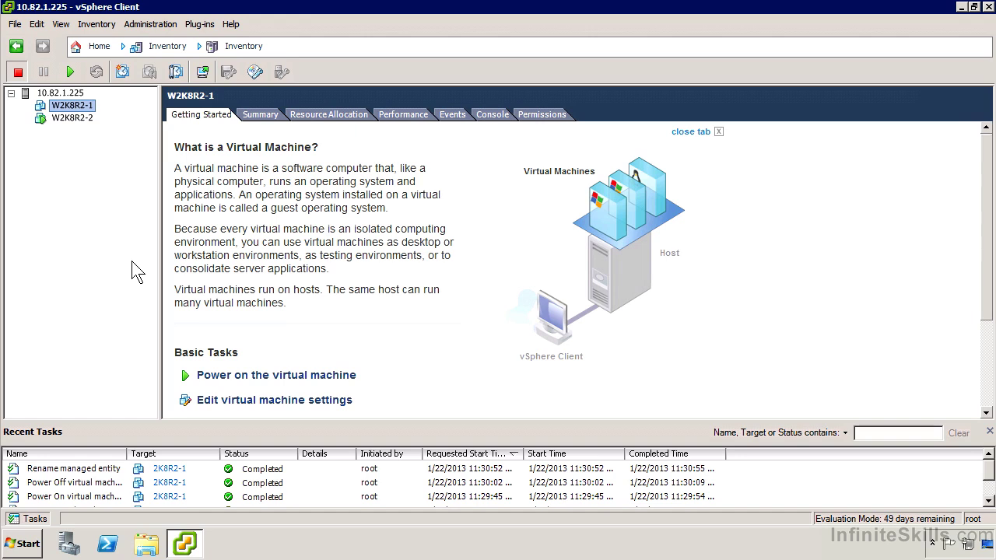
# Step: Browse datastore1 from the storage configuration of host 10.82.1.225 and open the 2K8R2-1 folder
pyautogui.click(78, 94)
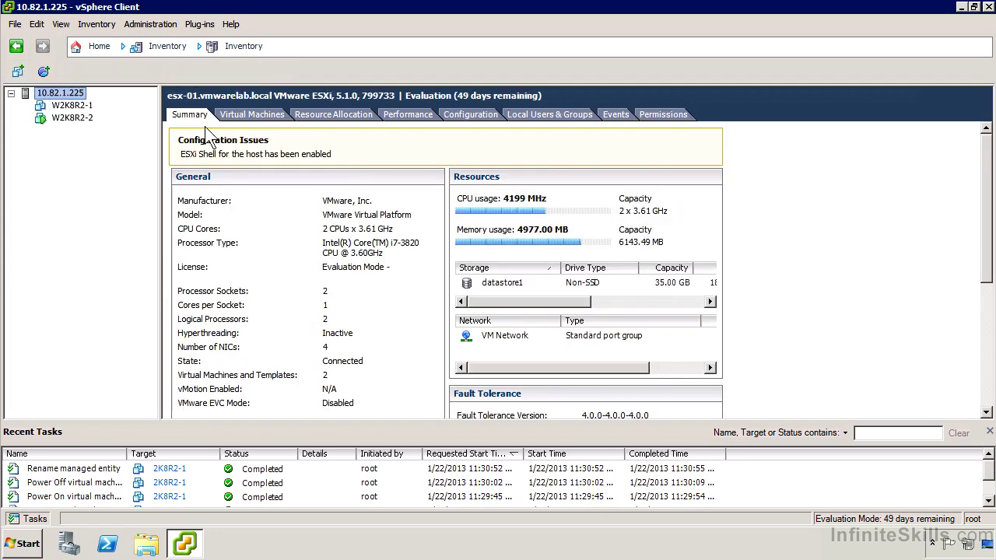
pyautogui.click(471, 114)
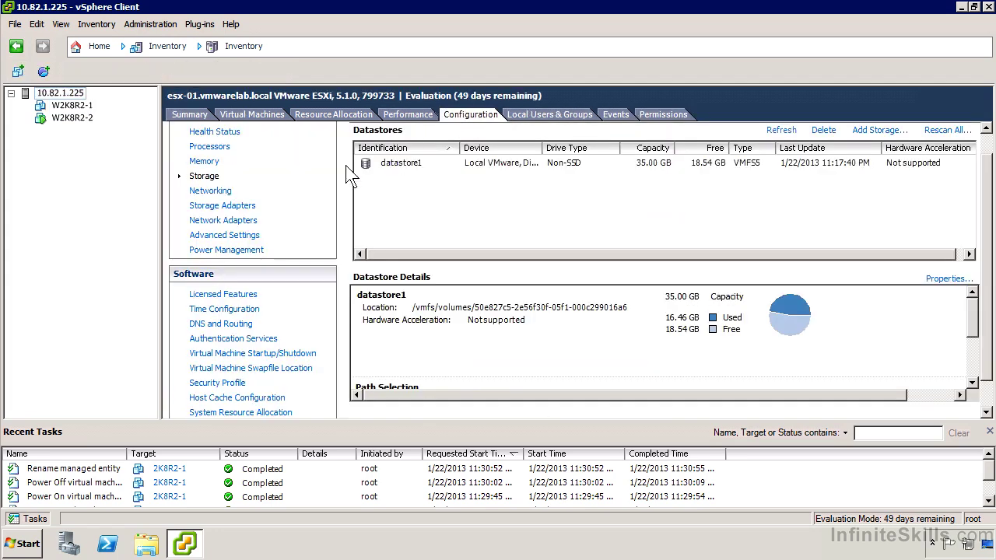
pyautogui.click(393, 165)
pyautogui.rightClick(386, 165)
pyautogui.click(404, 183)
pyautogui.click(230, 204)
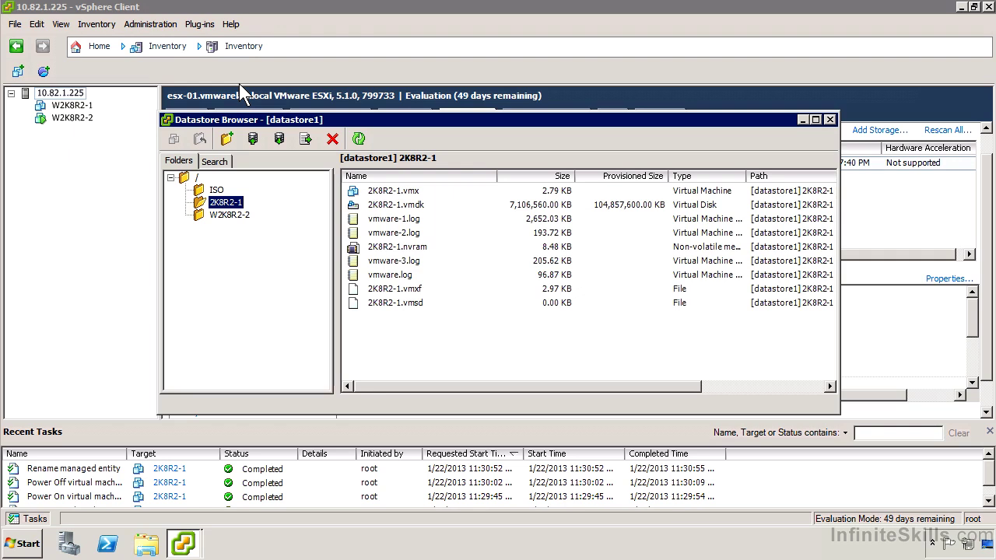
# Step: Examine the .vmx and .vmdk files of 2K8R2-1, and refresh the W2K8R2-2 folder's listing to check its files
pyautogui.click(407, 195)
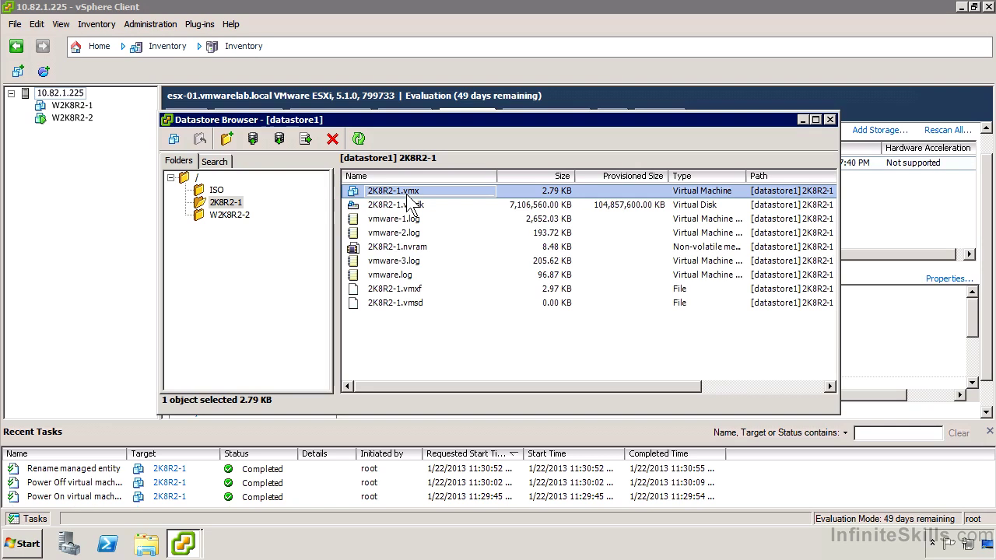
pyautogui.click(442, 207)
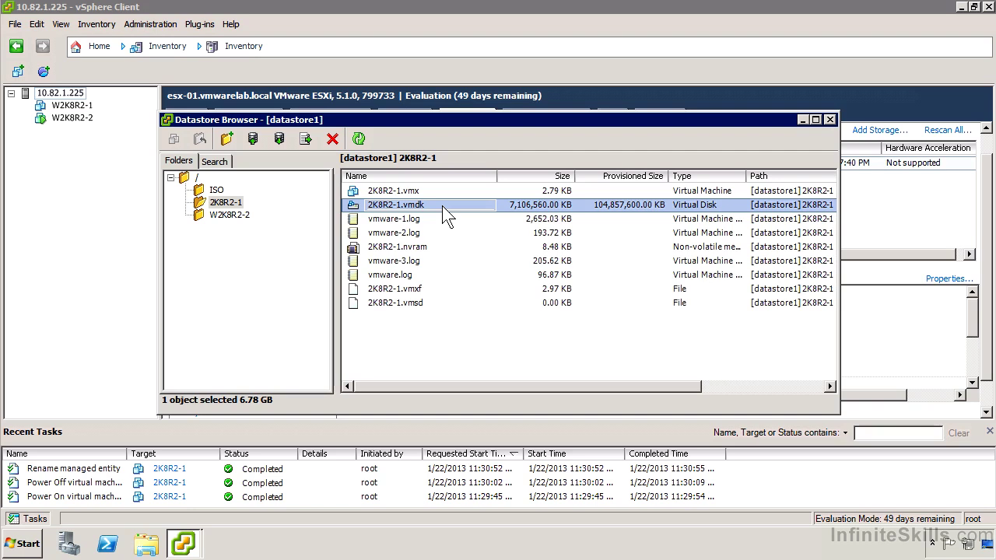
pyautogui.moveTo(442, 212); pyautogui.dragTo(234, 222)
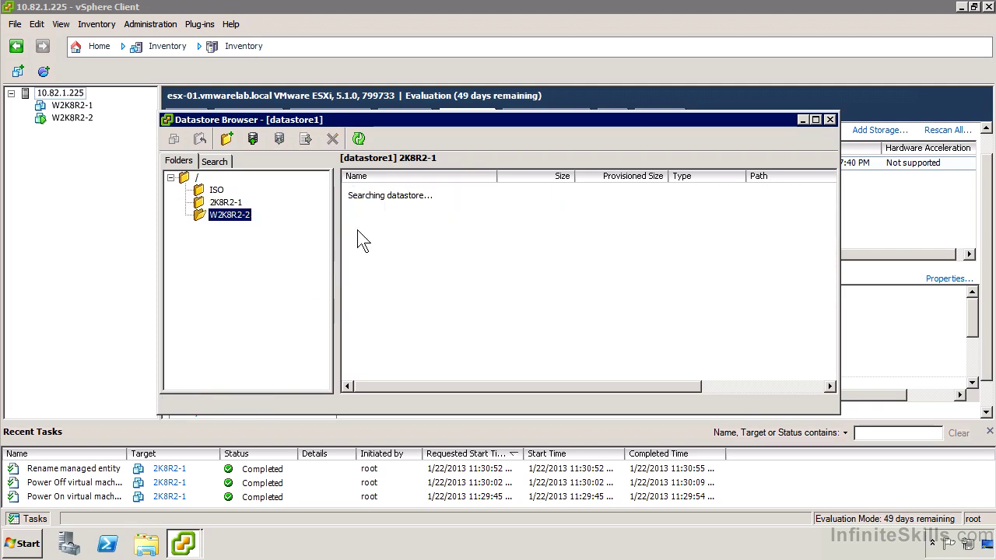
pyautogui.click(360, 137)
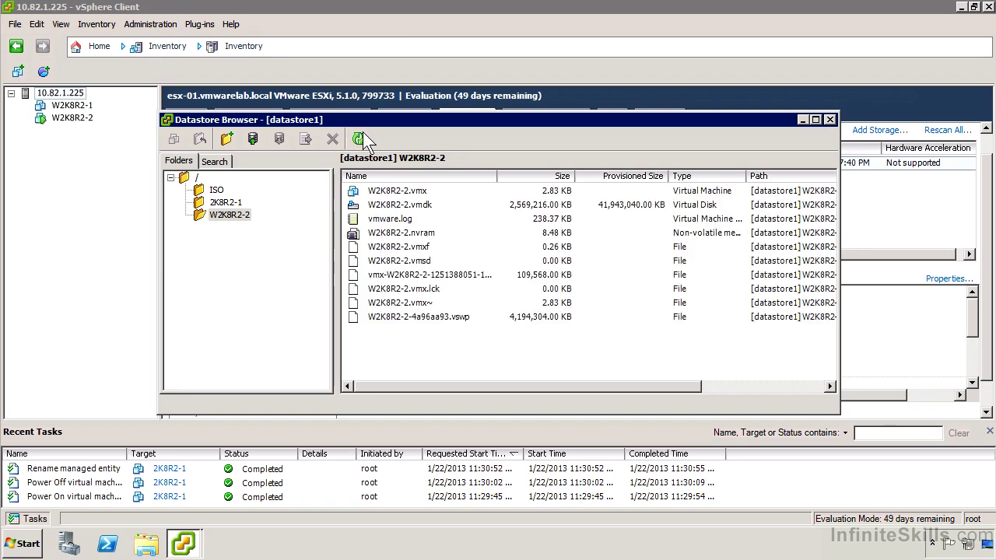
pyautogui.click(362, 134)
pyautogui.click(363, 134)
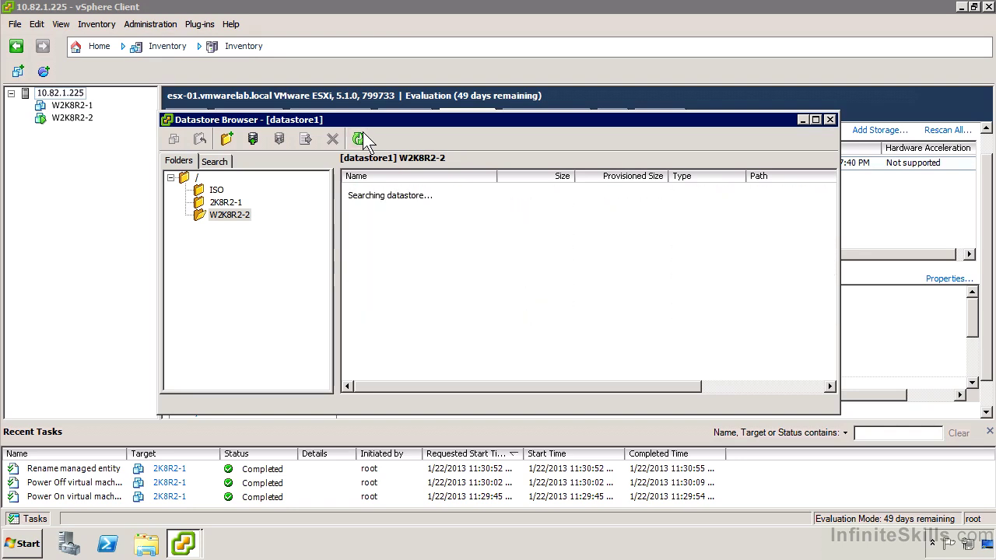
pyautogui.click(363, 134)
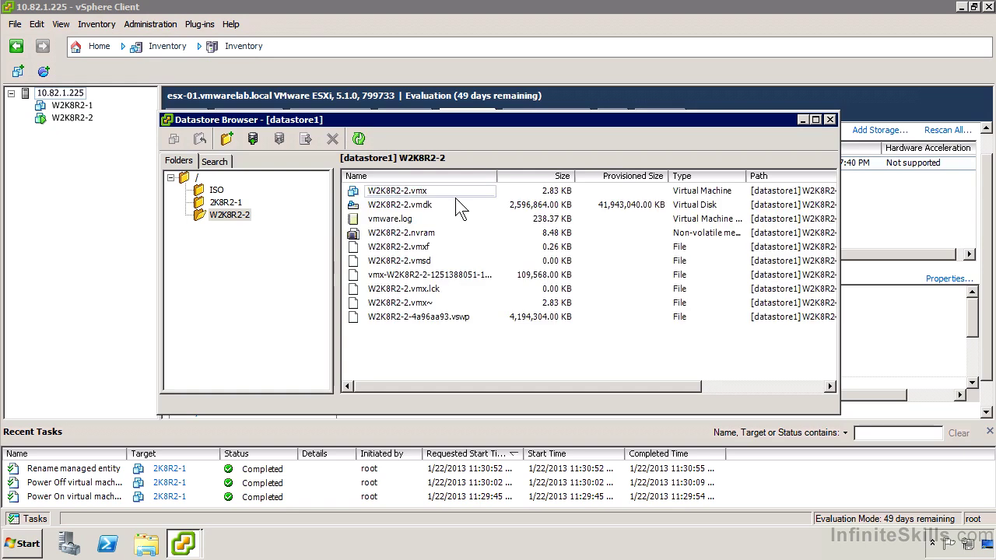
# Step: Return to the 2K8R2-1 folder and review the file operations available for vmware-1.log
pyautogui.click(217, 204)
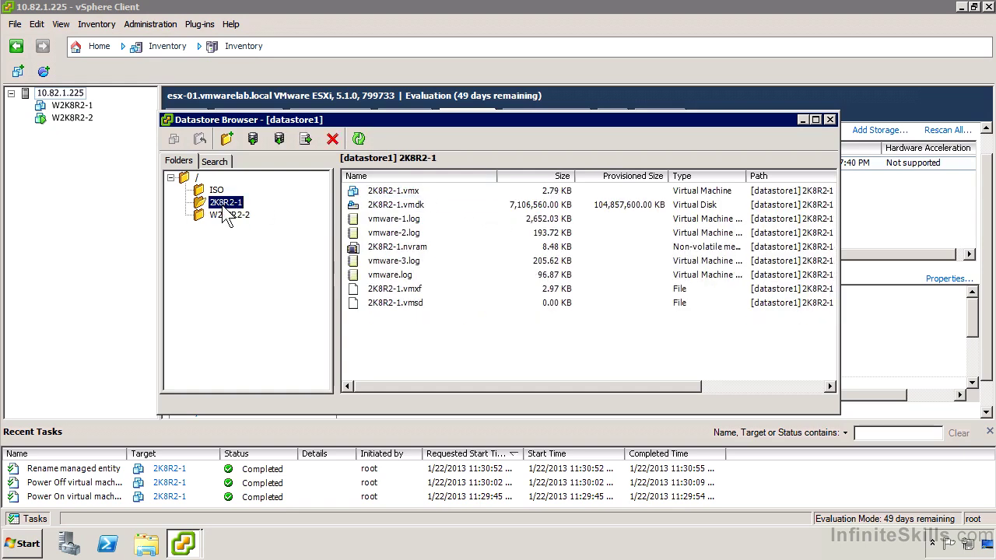
pyautogui.rightClick(414, 221)
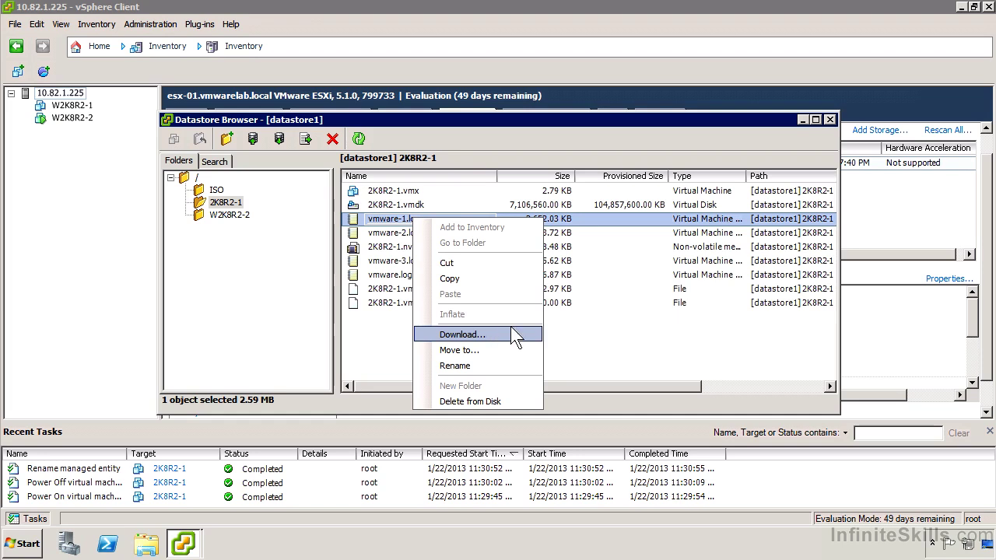
pyautogui.press('Escape')
pyautogui.press('F2')
pyautogui.click(414, 234)
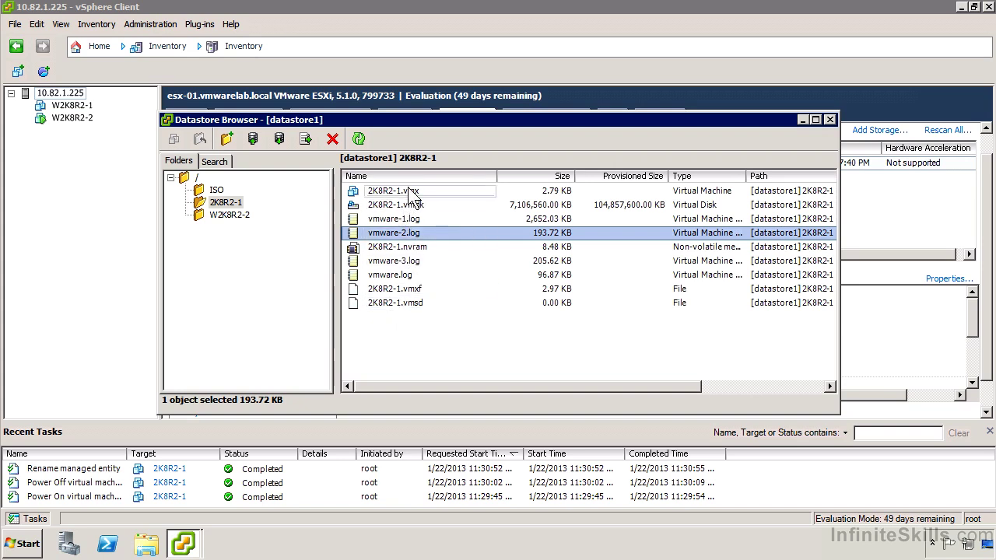
# Step: Download 2K8R2-1.vmx from the datastore to the local Desktop, accepting replacement of any file with the same name
pyautogui.rightClick(411, 192)
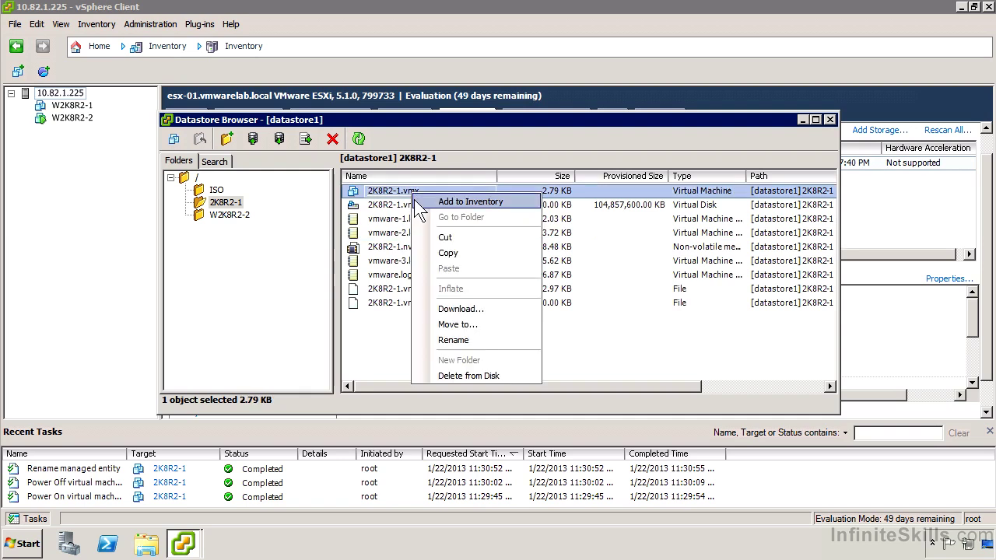
pyautogui.click(467, 310)
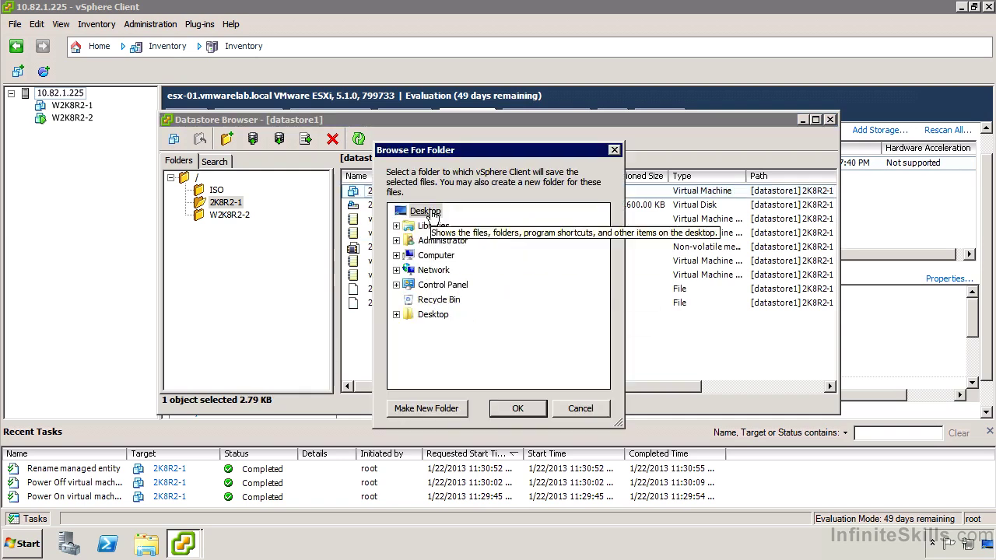
pyautogui.click(514, 406)
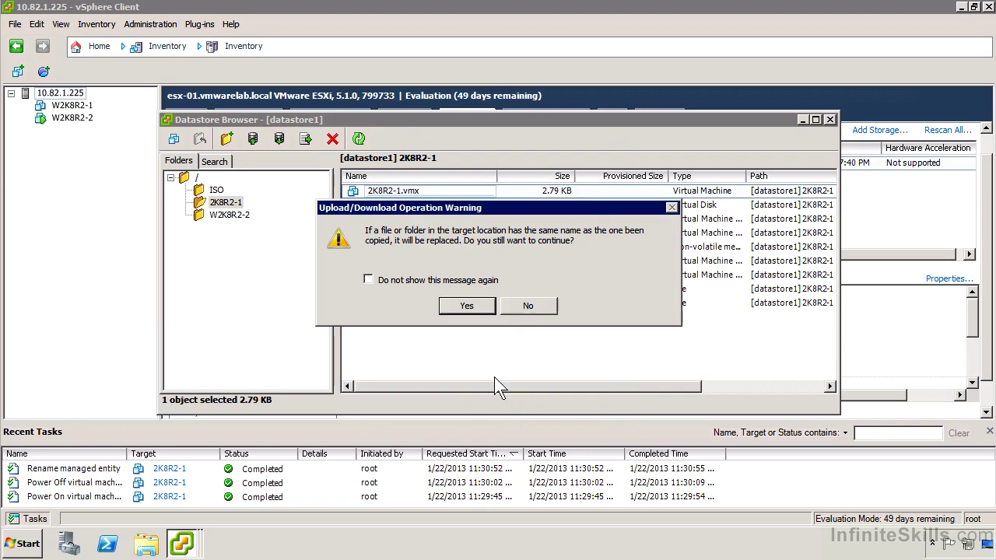
pyautogui.click(464, 306)
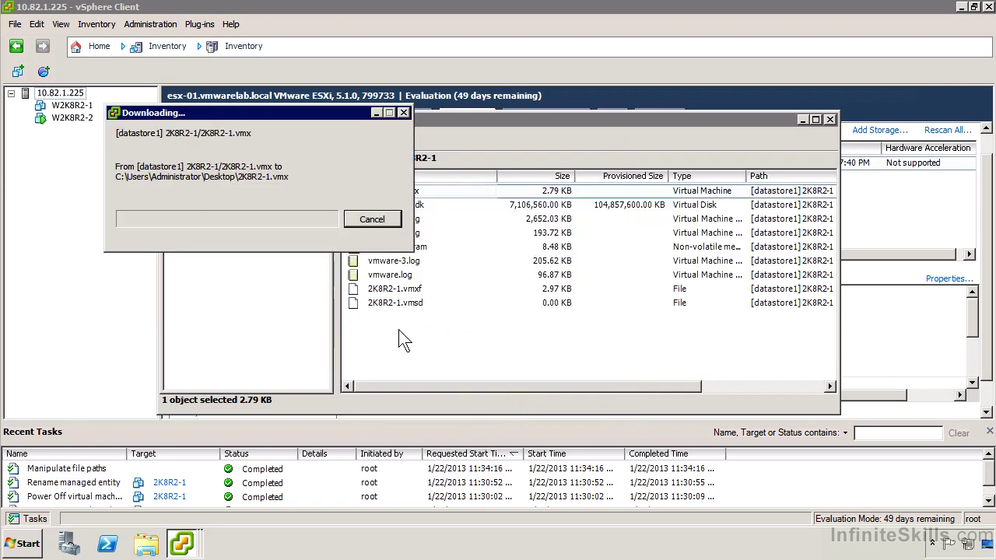
# Step: Show the Windows desktop and open the downloaded 2K8R2-1.vmx file in Notepad++
pyautogui.rightClick(347, 550)
pyautogui.click(410, 472)
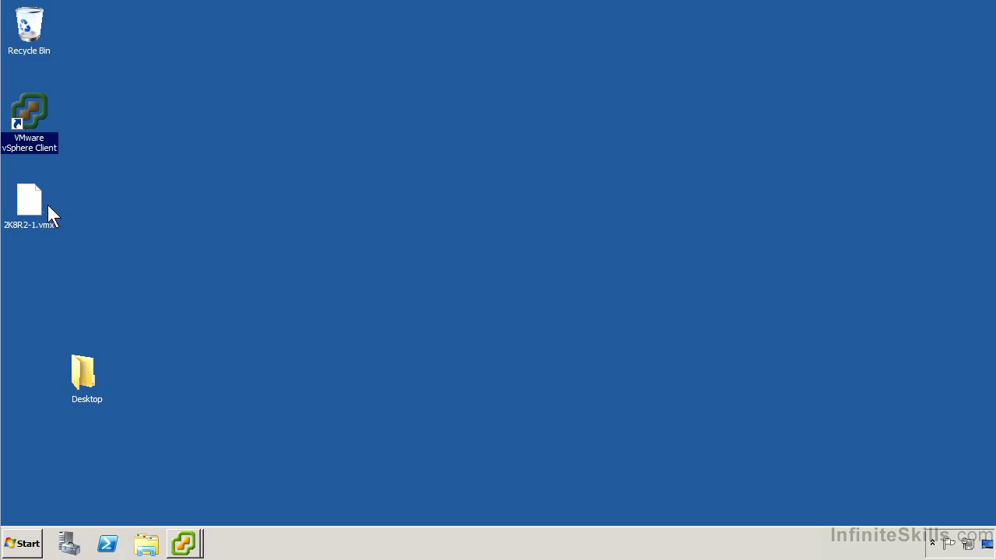
pyautogui.click(45, 204)
pyautogui.rightClick(45, 205)
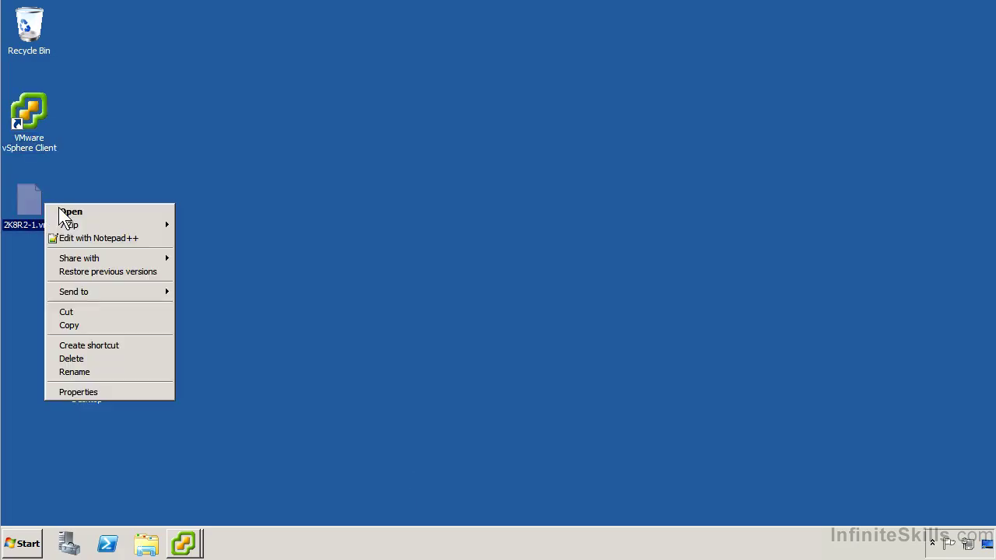
pyautogui.click(107, 238)
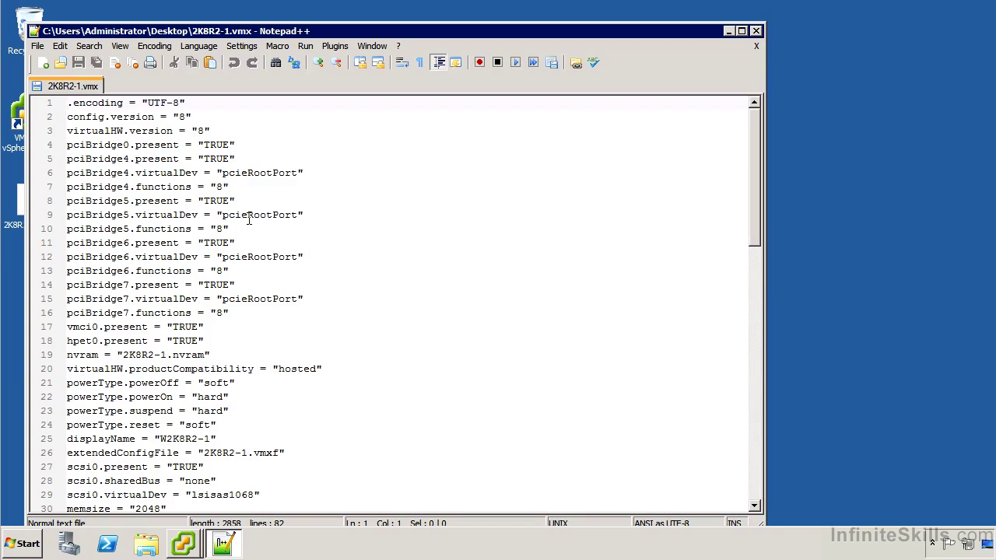
# Step: Examine the virtual machine's configuration entries throughout the 2K8R2-1.vmx file
pyautogui.moveTo(761, 201); pyautogui.dragTo(720, 333)
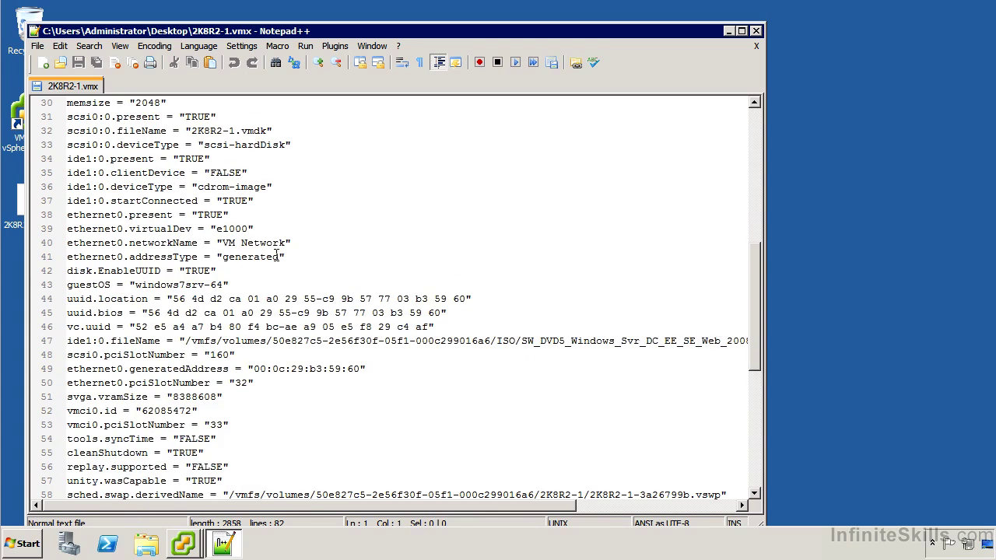
pyautogui.scroll(-1, 341, 285)
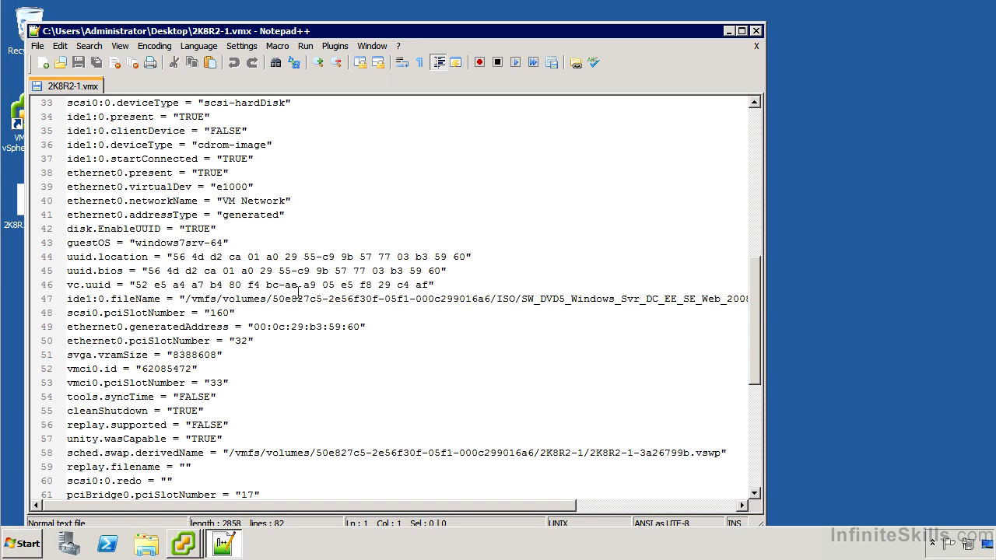
pyautogui.moveTo(526, 509); pyautogui.dragTo(477, 502)
pyautogui.scroll(-4, 431, 437)
pyautogui.scroll(-3, 431, 438)
pyautogui.scroll(4, 431, 441)
pyautogui.scroll(8, 431, 442)
# Step: Highlight the scsi0:0.fileName value 2K8R2-1.vmdk, check the entries that follow it, and close Notepad++
pyautogui.moveTo(191, 299); pyautogui.dragTo(274, 300)
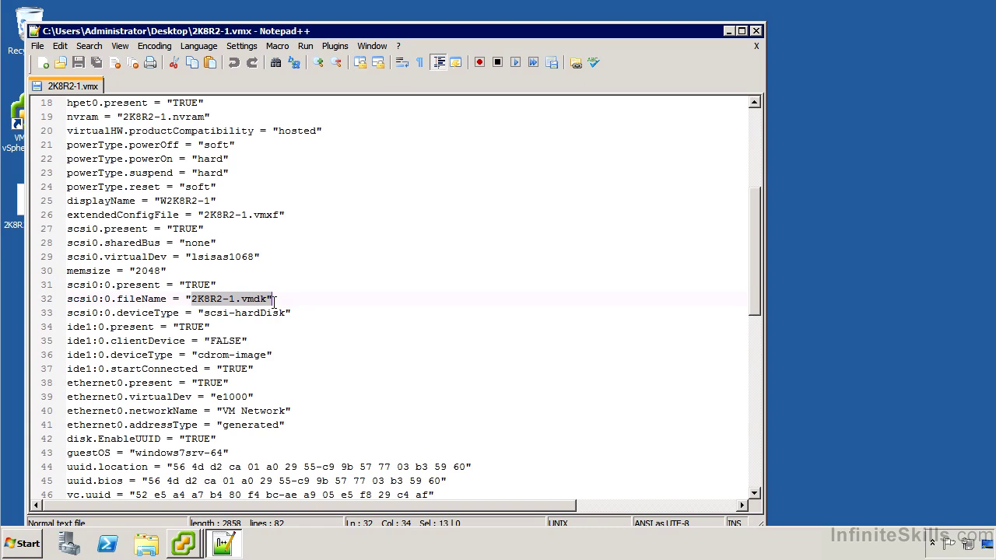
pyautogui.scroll(-3, 301, 322)
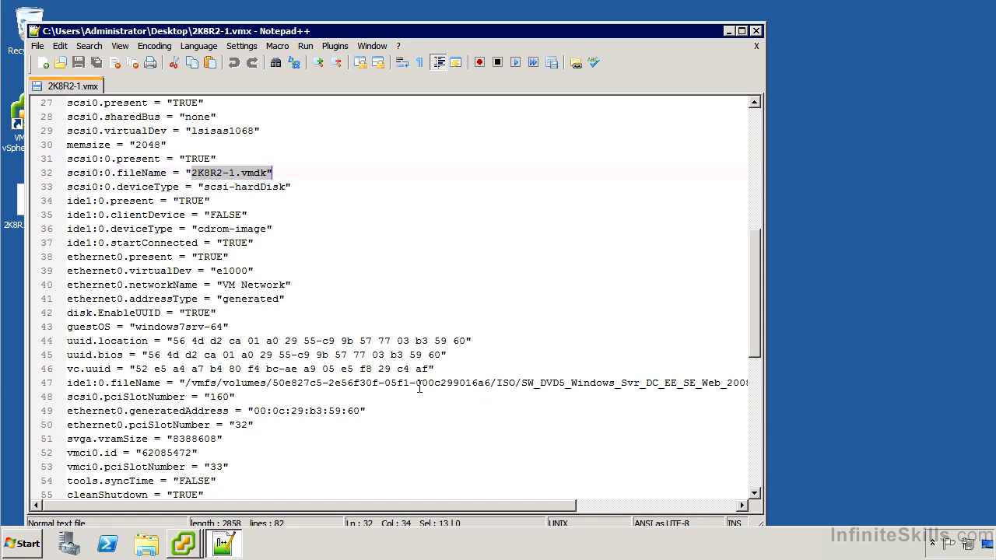
pyautogui.click(35, 31)
pyautogui.click(35, 31)
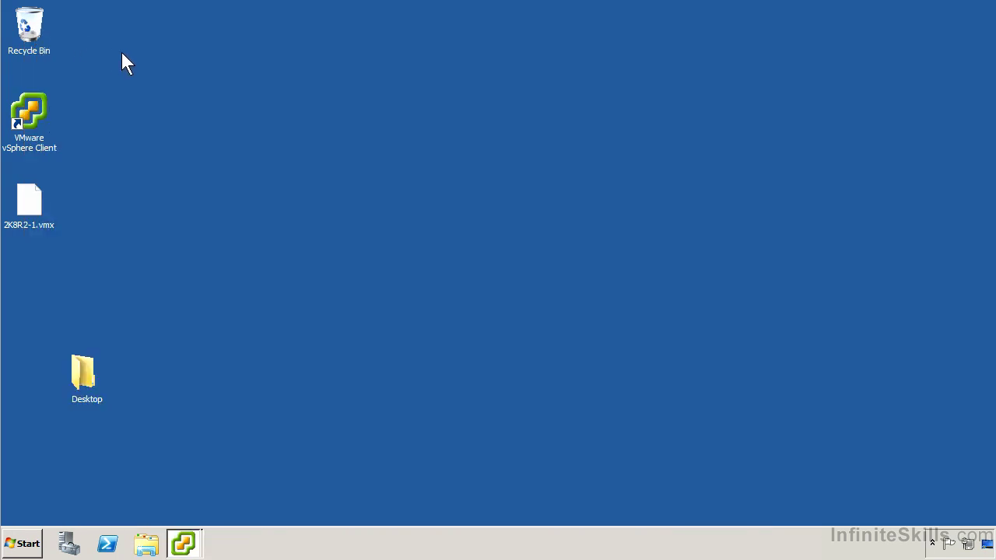
# Step: Switch back to the Datastore Browser, review the upload and download options for the 2K8R2-1 folder, and close the browser
pyautogui.click(191, 543)
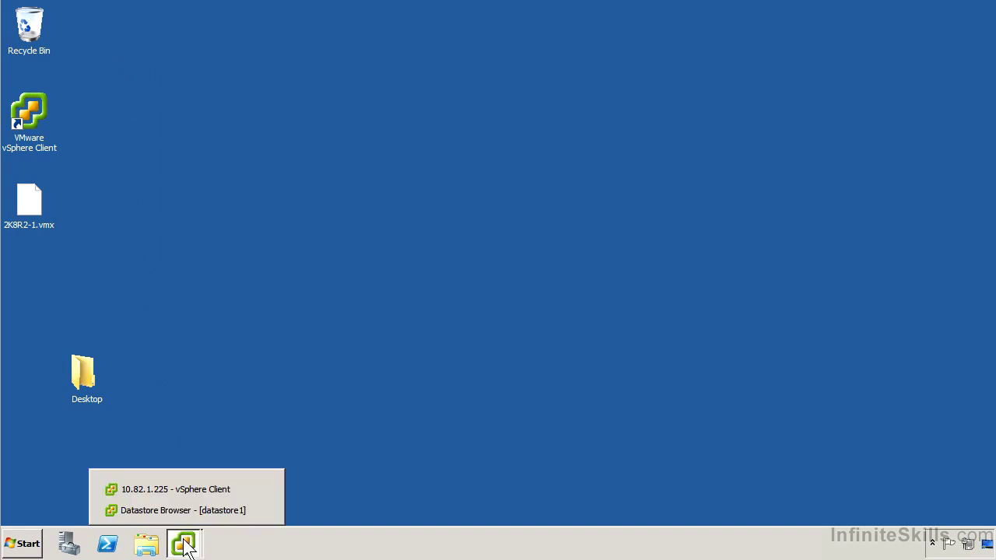
pyautogui.click(206, 511)
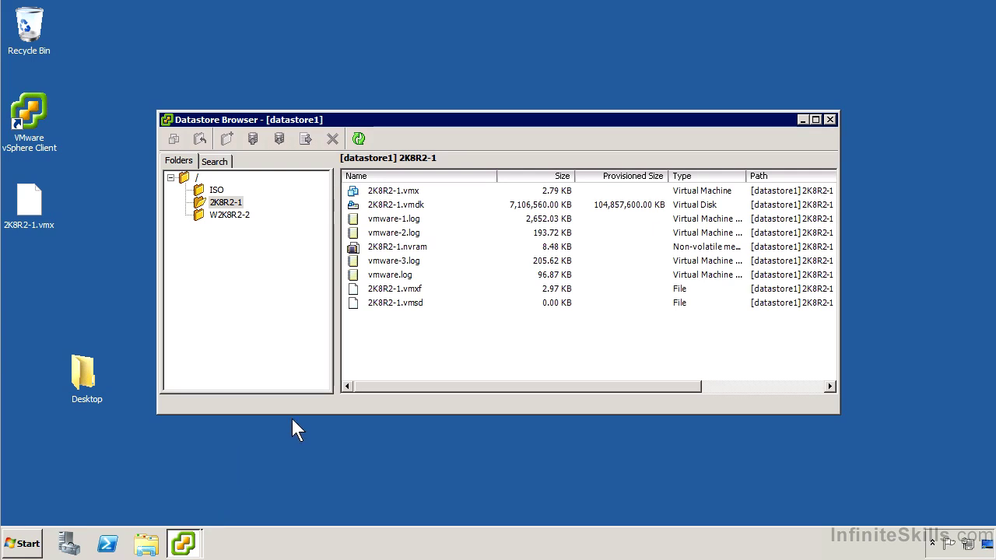
pyautogui.click(238, 201)
pyautogui.click(252, 139)
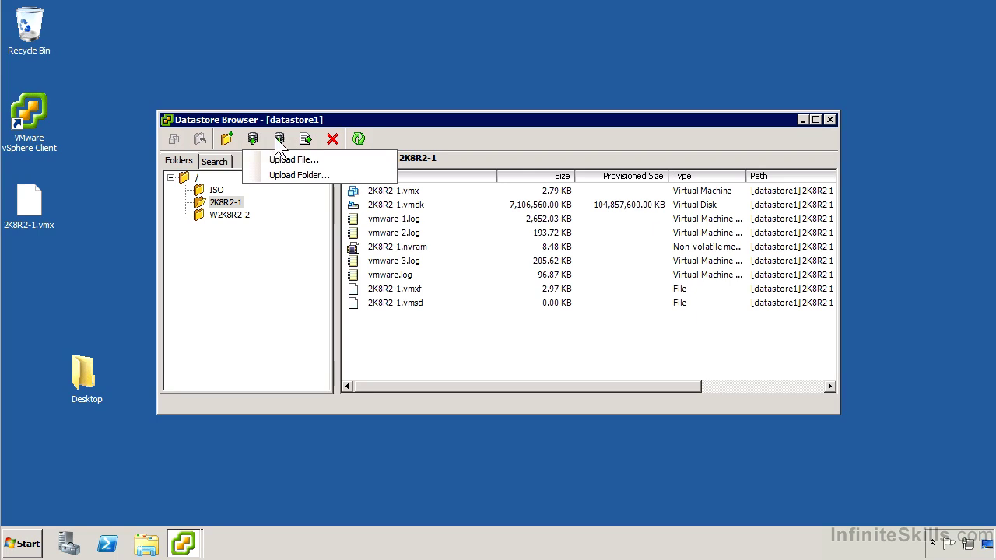
pyautogui.click(275, 141)
pyautogui.click(565, 407)
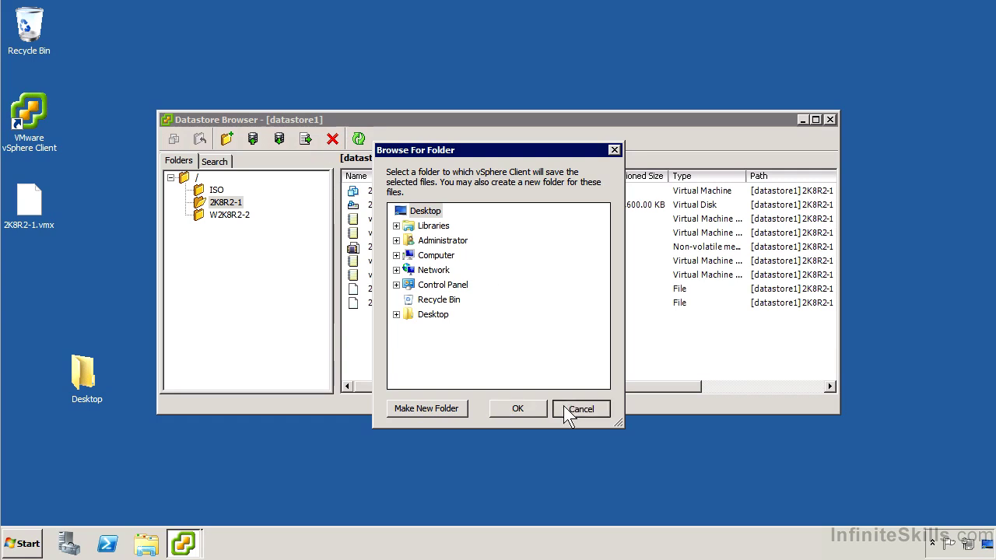
pyautogui.click(831, 120)
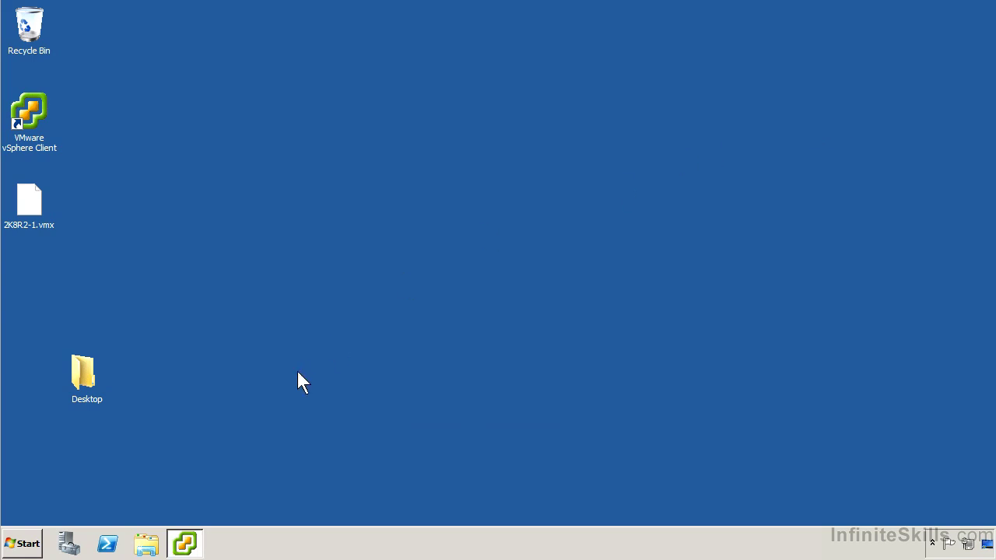
# Step: Switch to the vSphere Client and open the settings of virtual machine W2K8R2-1 to view its memory configuration
pyautogui.click(195, 541)
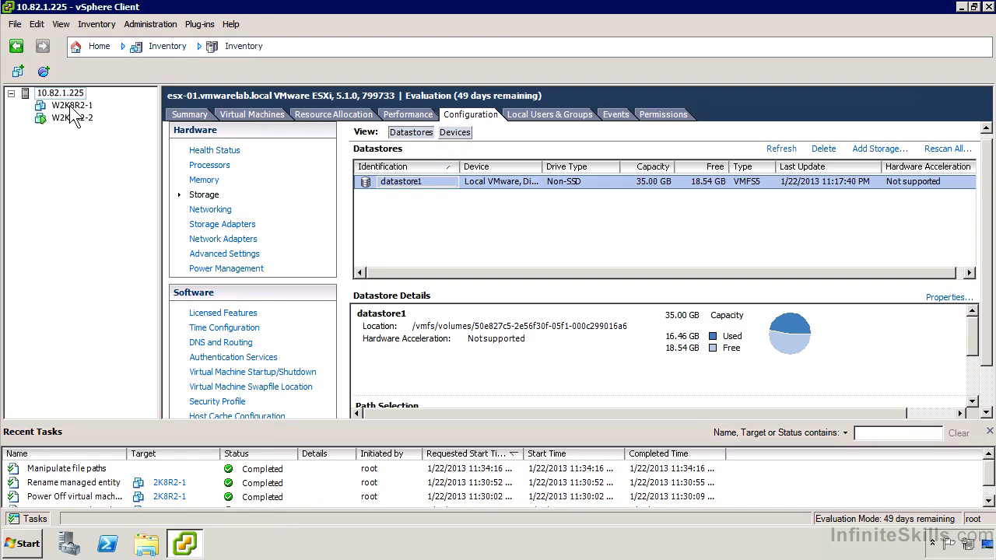
pyautogui.rightClick(72, 109)
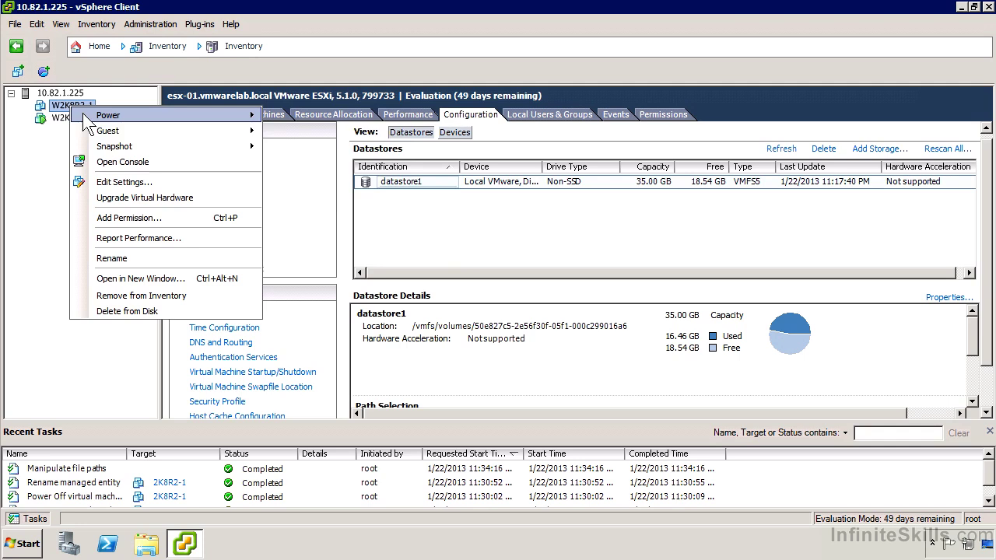
pyautogui.click(207, 182)
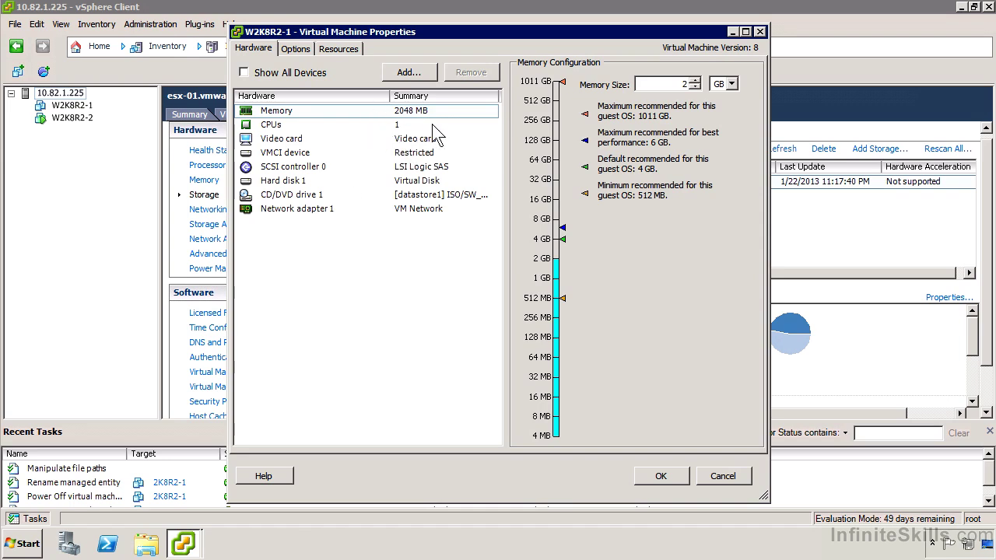
pyautogui.click(408, 117)
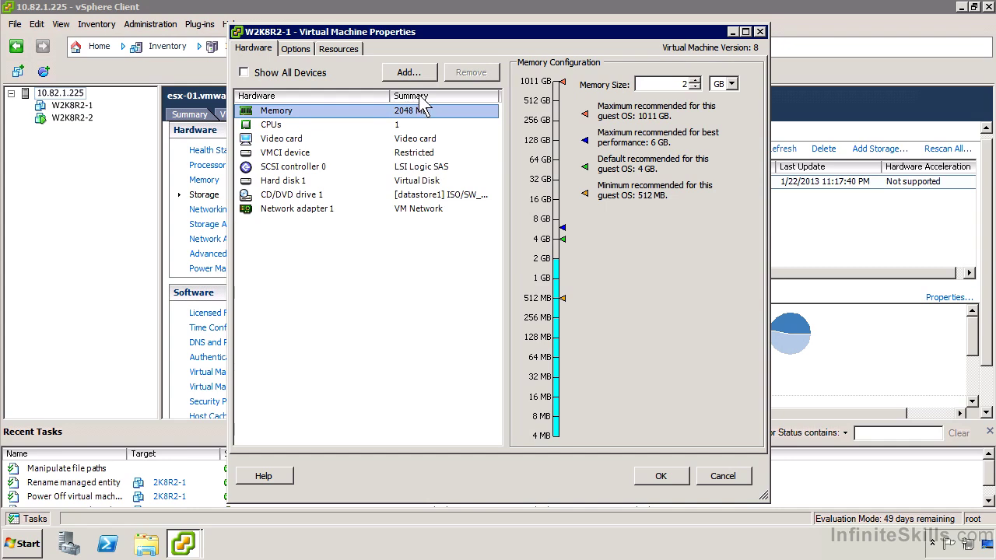
# Step: Review the virtual machine's general options and Memory/CPU Hotplug settings, and return to its hardware list
pyautogui.click(303, 49)
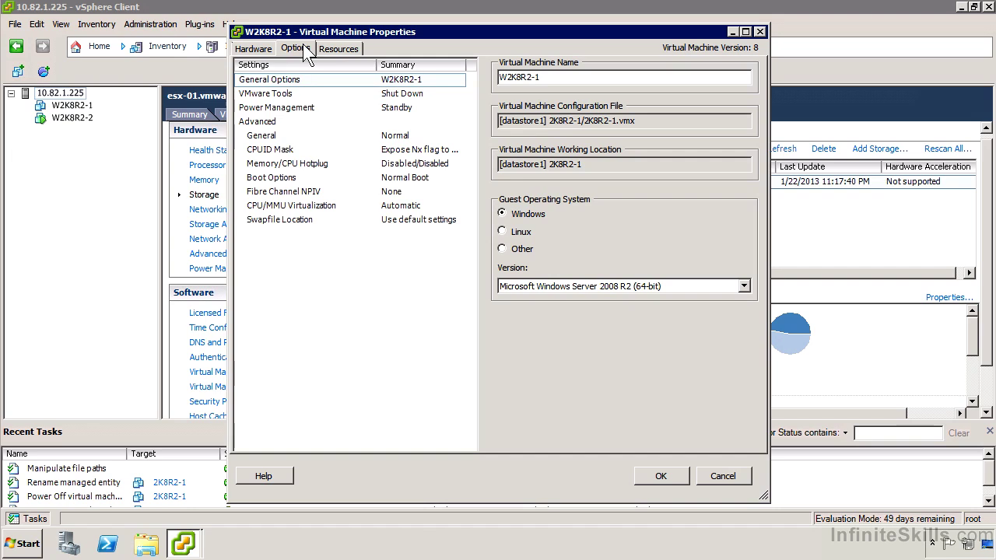
pyautogui.click(299, 164)
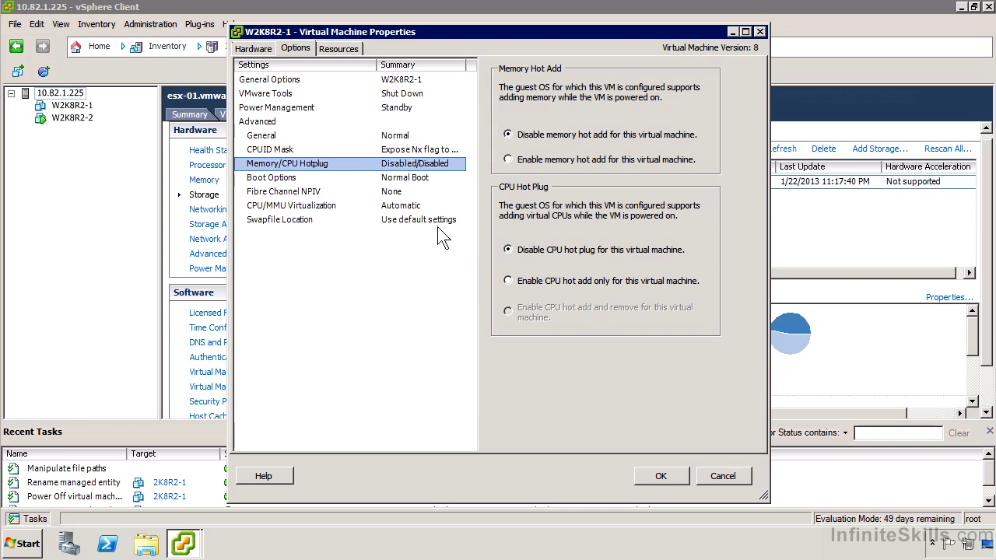
pyautogui.click(255, 49)
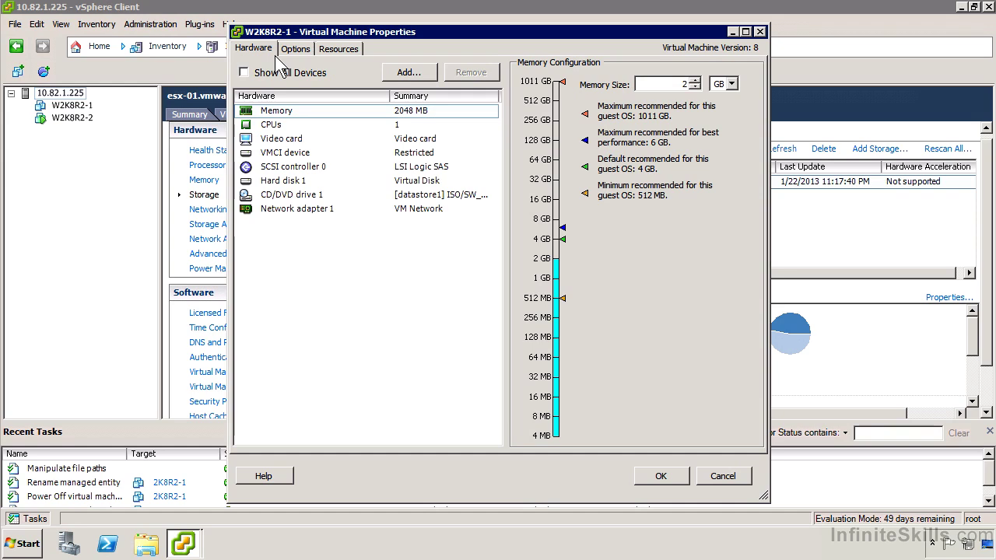
# Step: Review the settings of the CPUs, video card, VMCI device, SCSI controller 0, Hard disk 1 and Network adapter 1
pyautogui.click(281, 126)
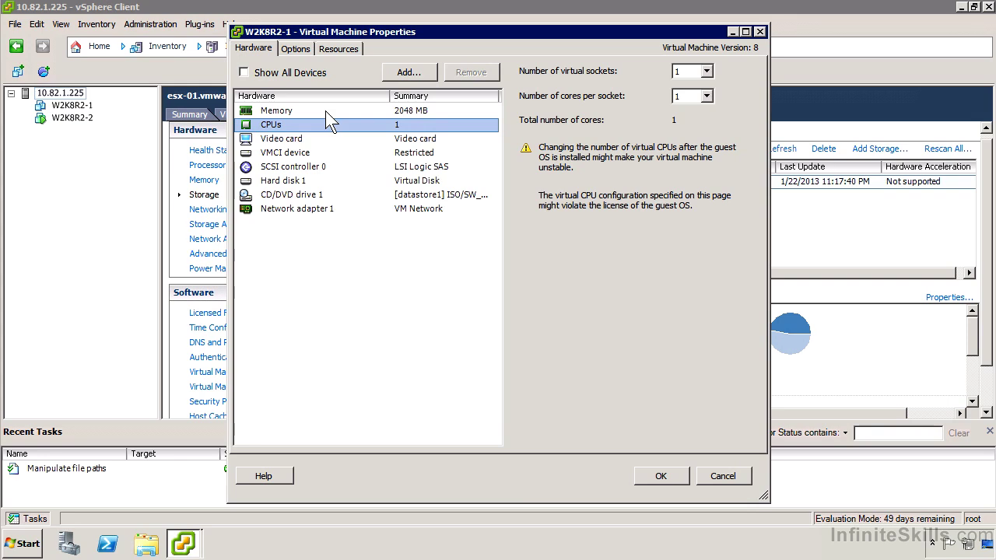
pyautogui.click(288, 142)
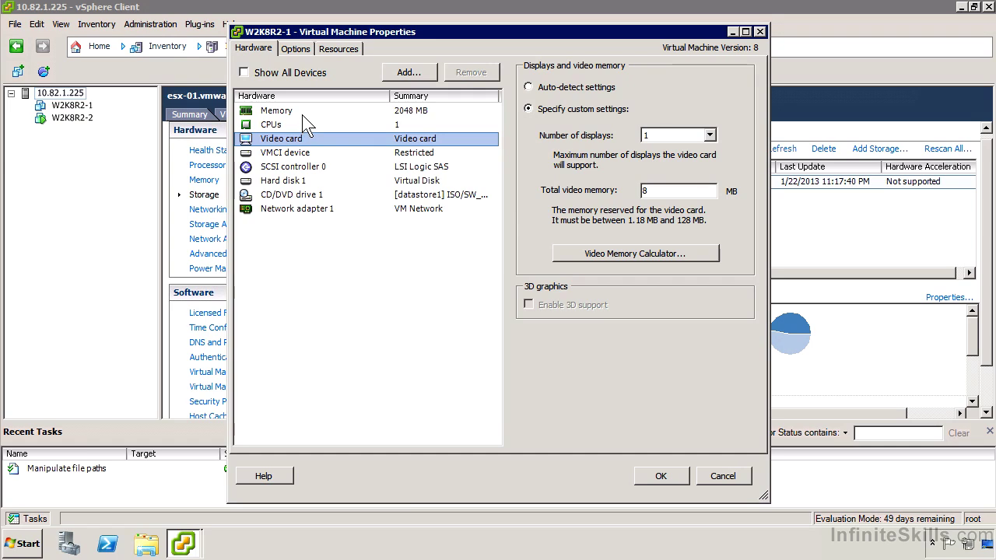
pyautogui.click(358, 153)
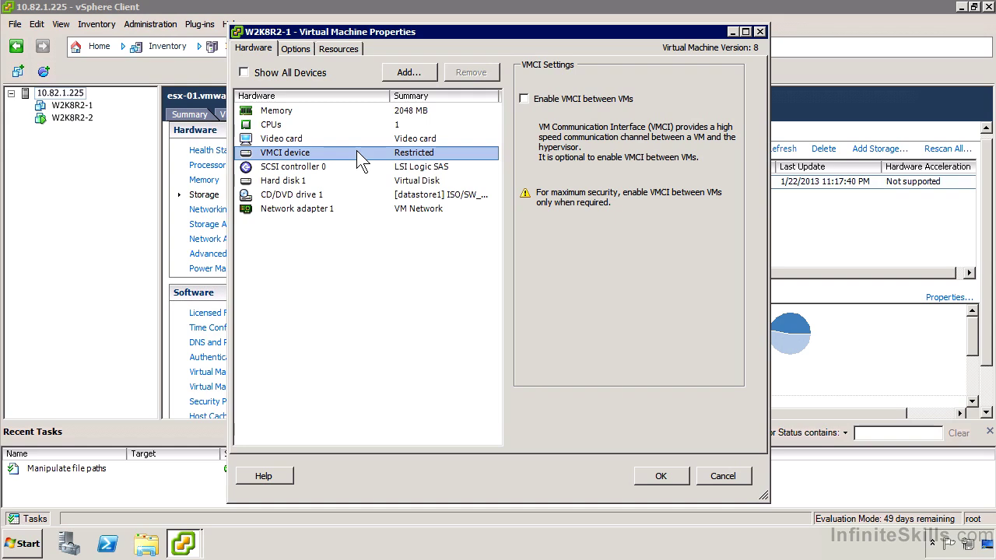
pyautogui.click(342, 168)
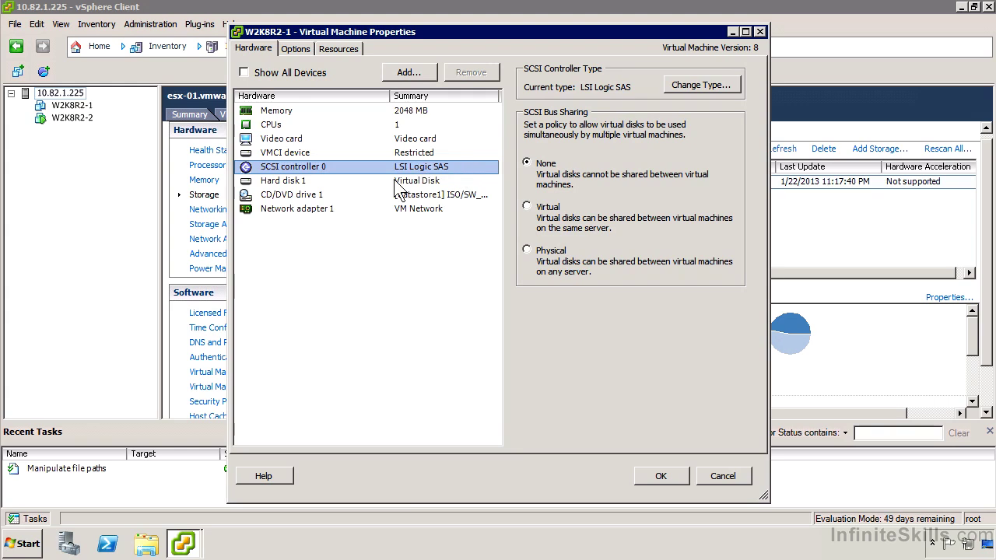
pyautogui.click(366, 184)
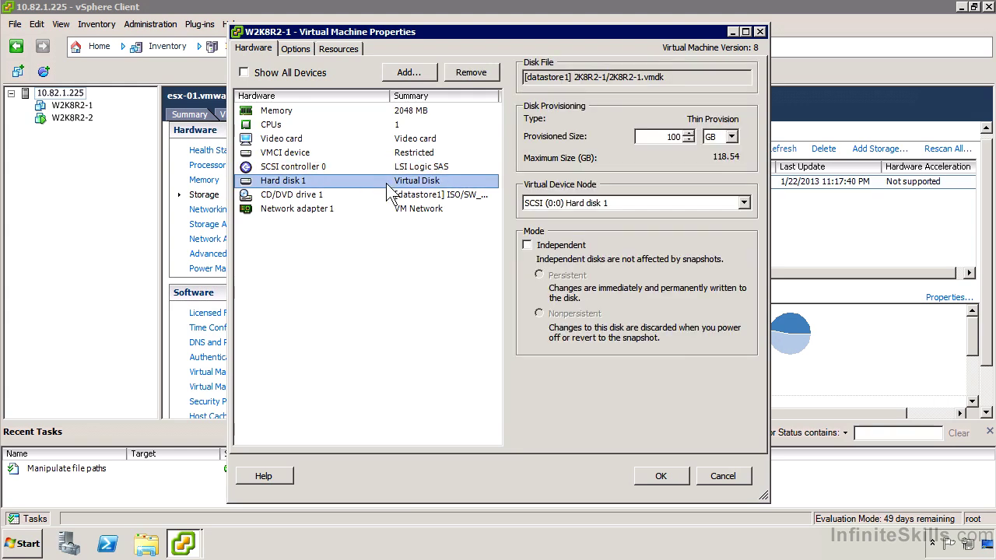
pyautogui.click(393, 209)
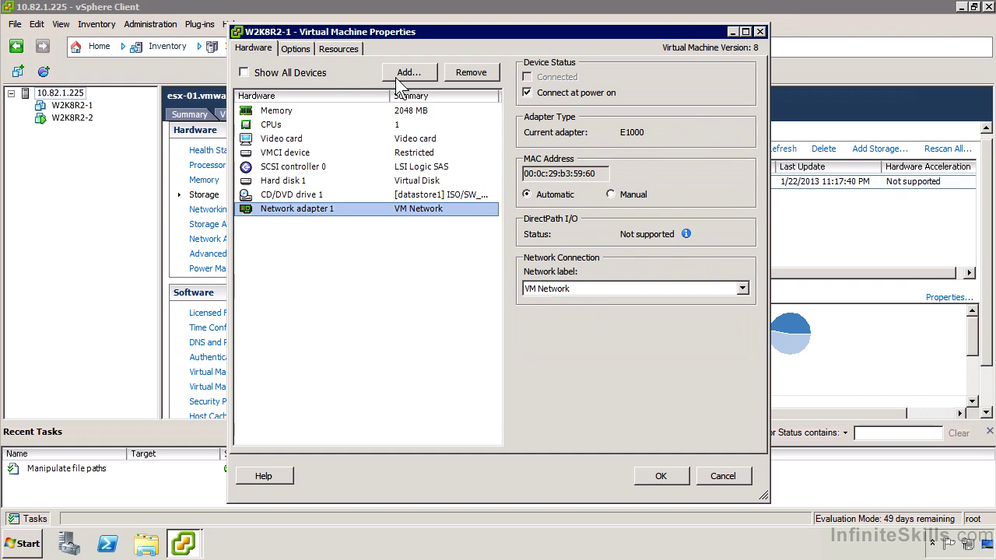
# Step: Explore the device types that can be added, view the output choices for a serial port, and cancel the Add Hardware wizard
pyautogui.click(396, 77)
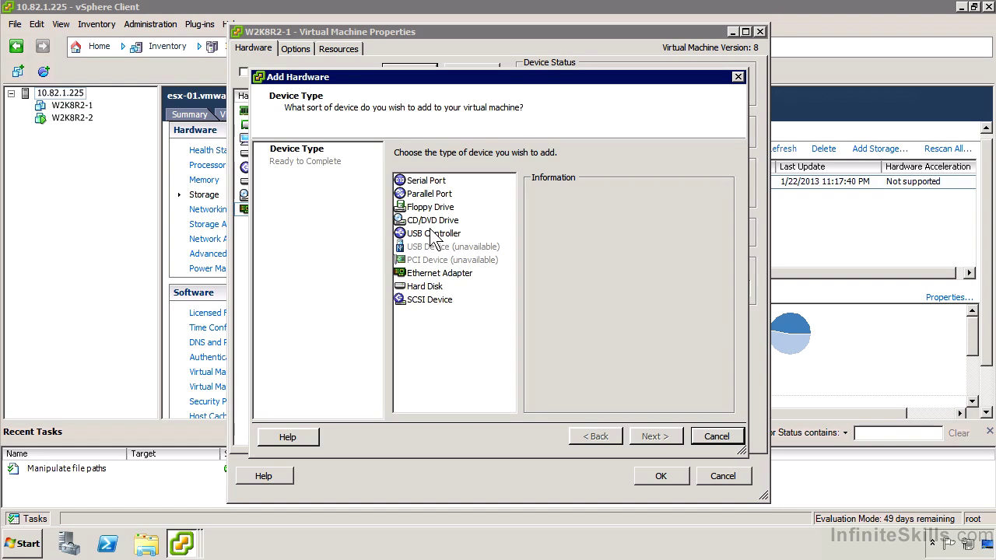
pyautogui.click(430, 274)
pyautogui.click(421, 287)
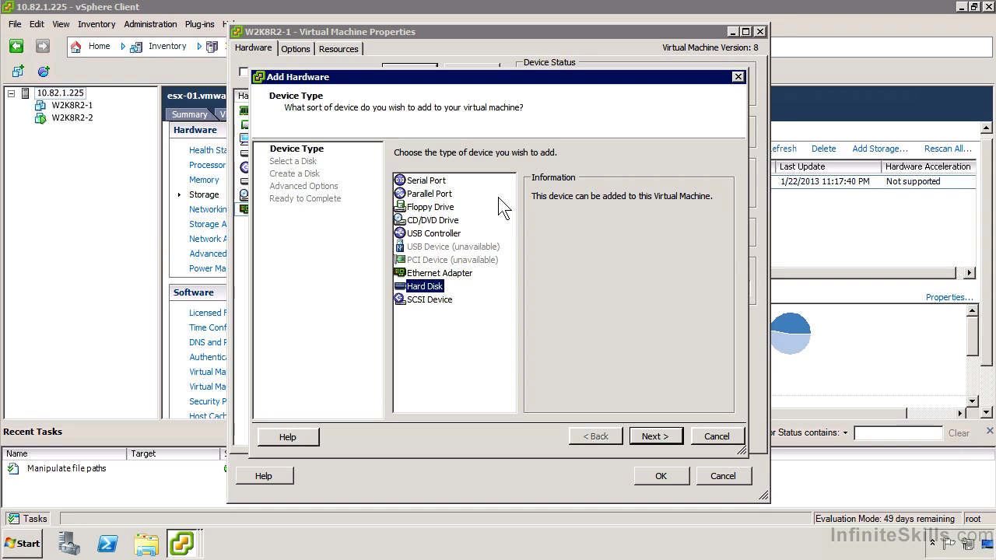
pyautogui.click(441, 182)
pyautogui.click(658, 437)
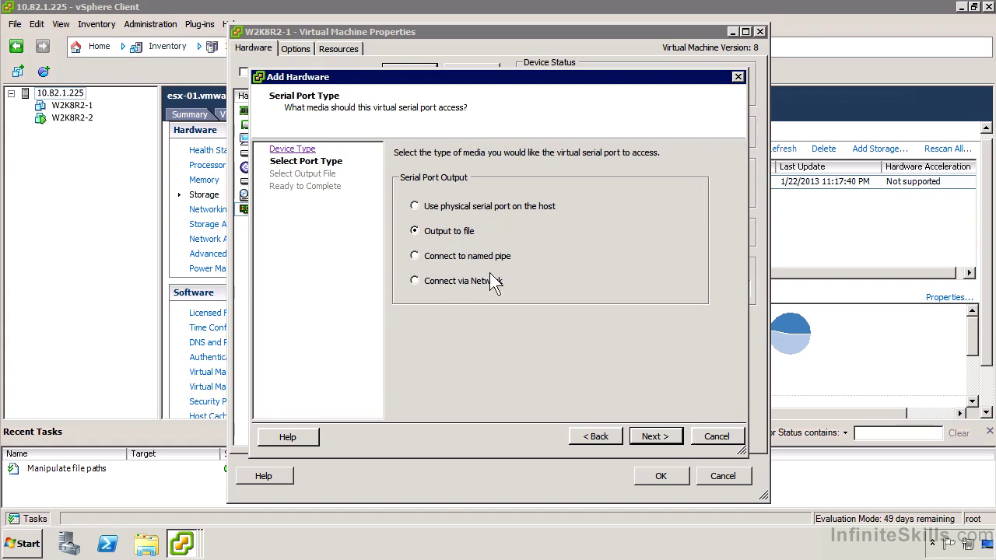
pyautogui.click(738, 436)
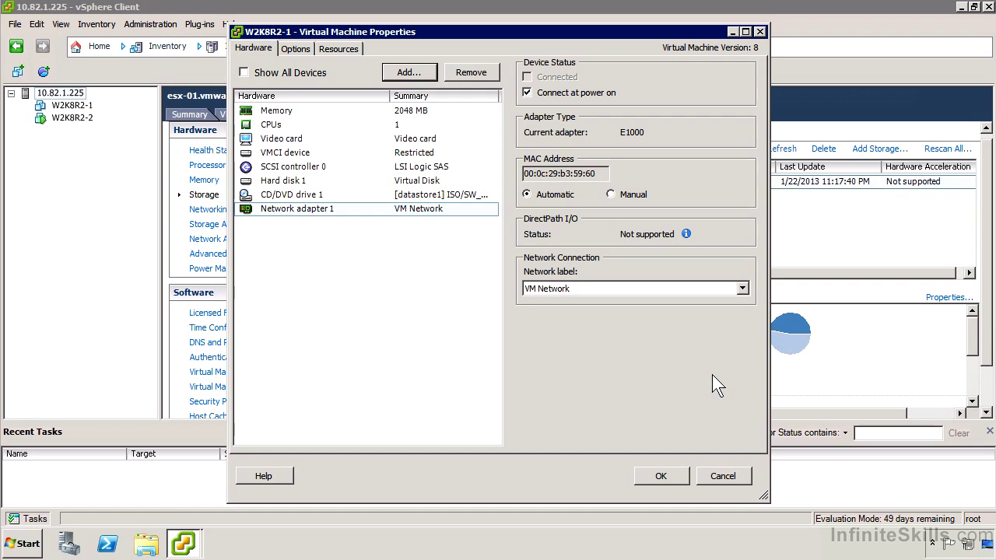
# Step: Check the general options and enable checking and upgrading VMware Tools during power cycling
pyautogui.click(311, 49)
pyautogui.click(280, 80)
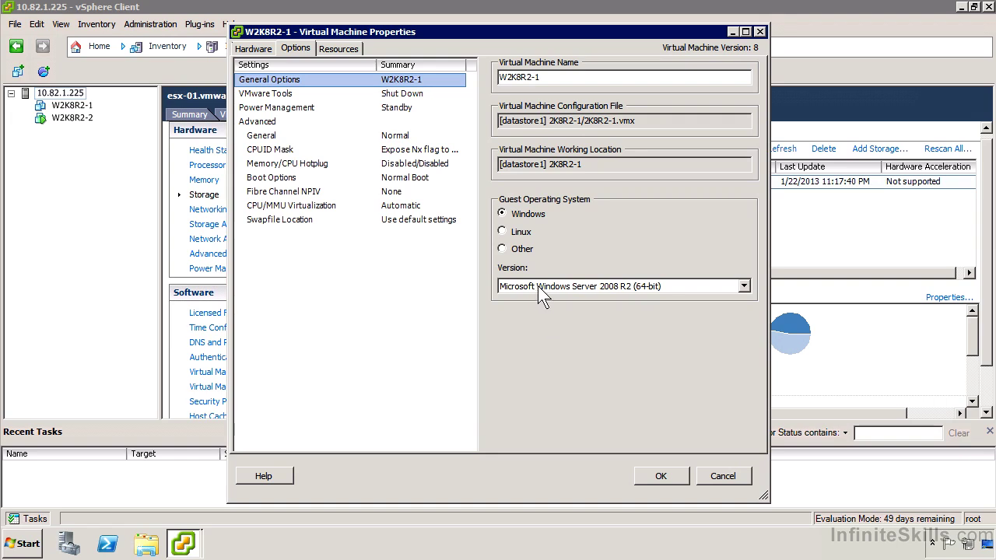
pyautogui.click(354, 94)
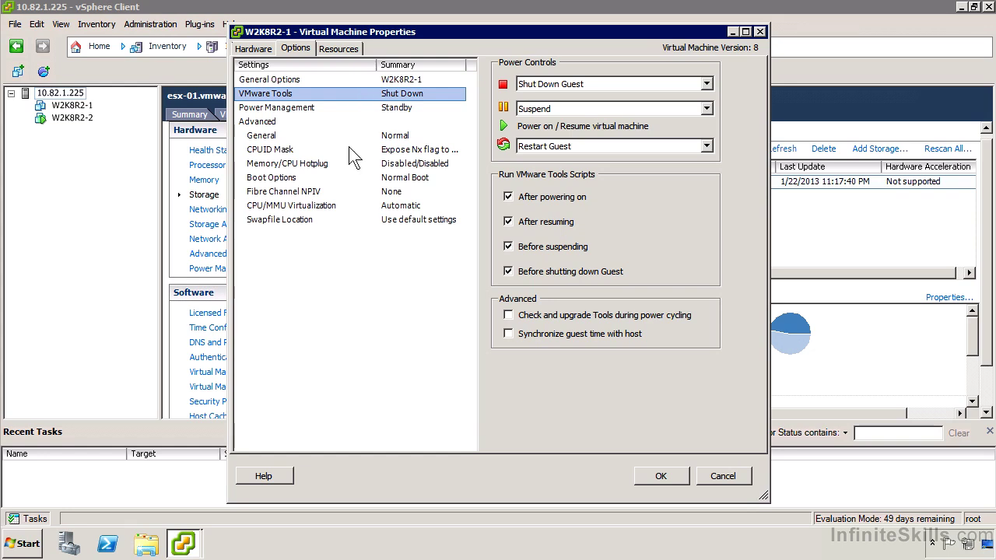
pyautogui.click(561, 316)
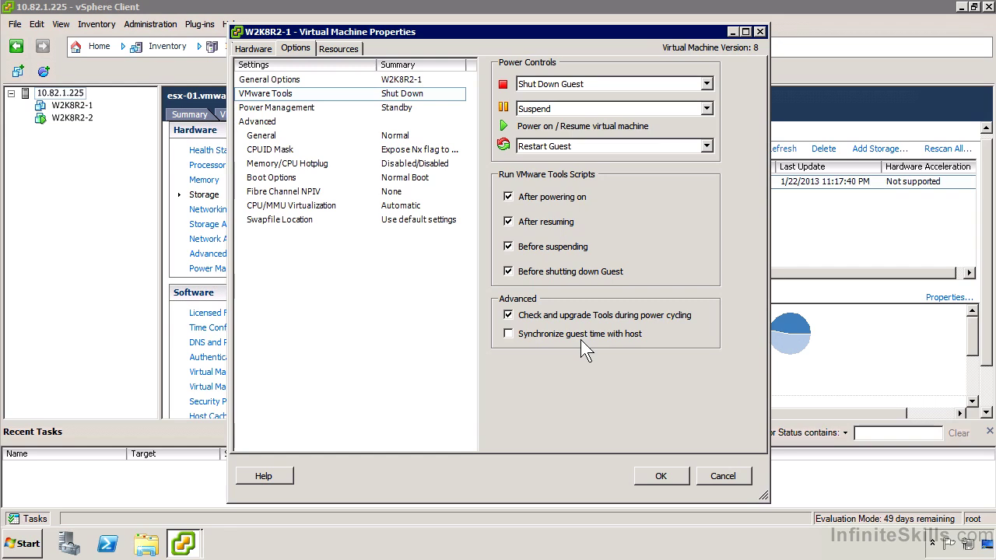
# Step: Set the boot options to force entry into the BIOS setup screen at the next boot, and close the virtual machine's properties
pyautogui.click(308, 178)
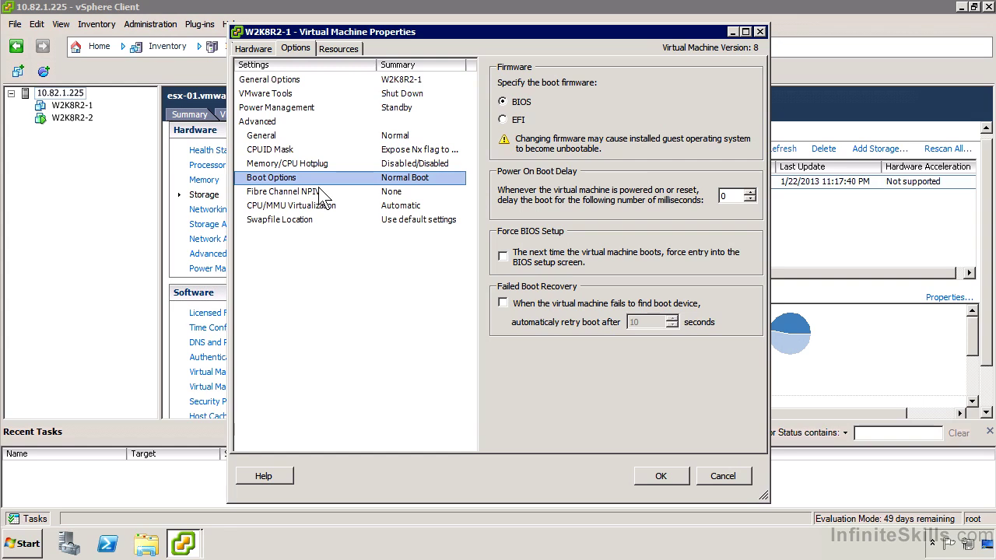
pyautogui.click(528, 259)
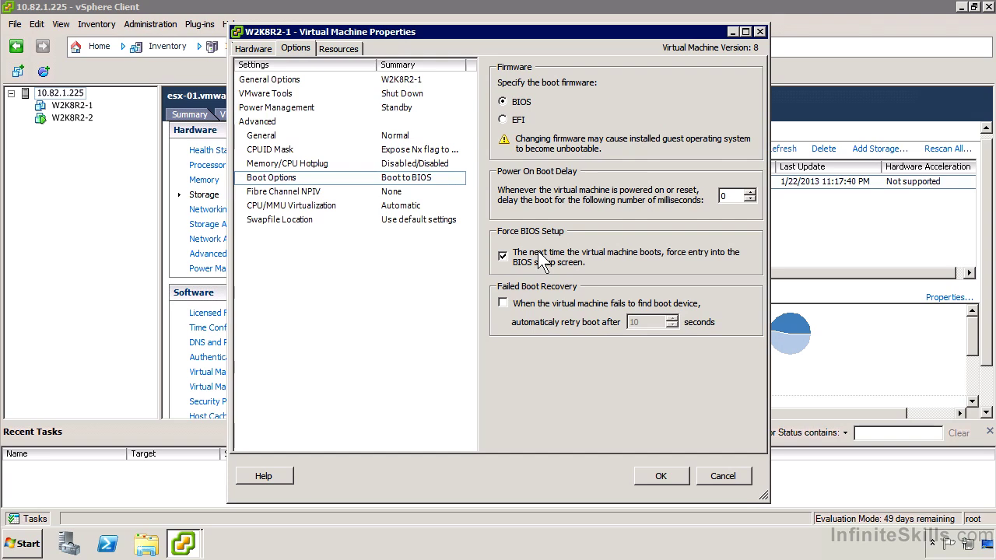
pyautogui.press('Return')
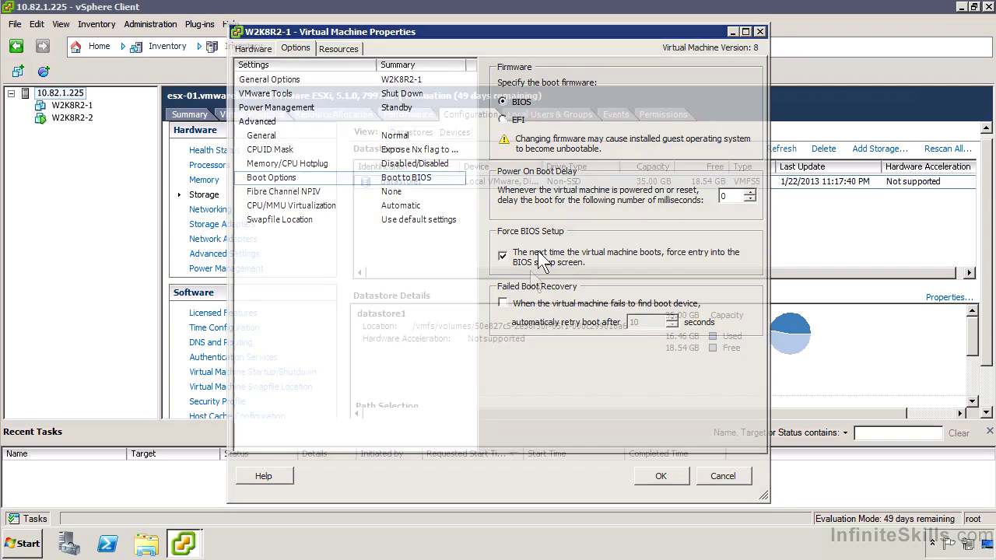